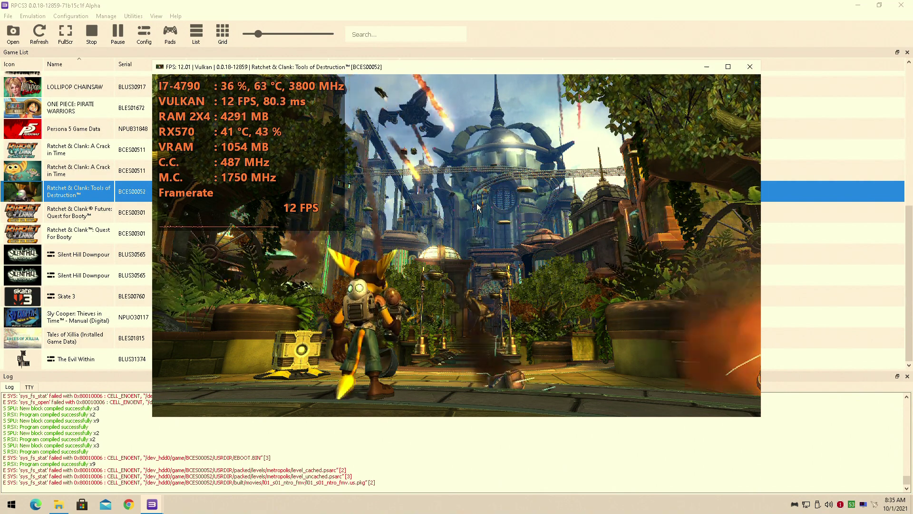
Step: Check the GPU settings in Config, then restore and maximize the Ratchet & Clank window
click(146, 45)
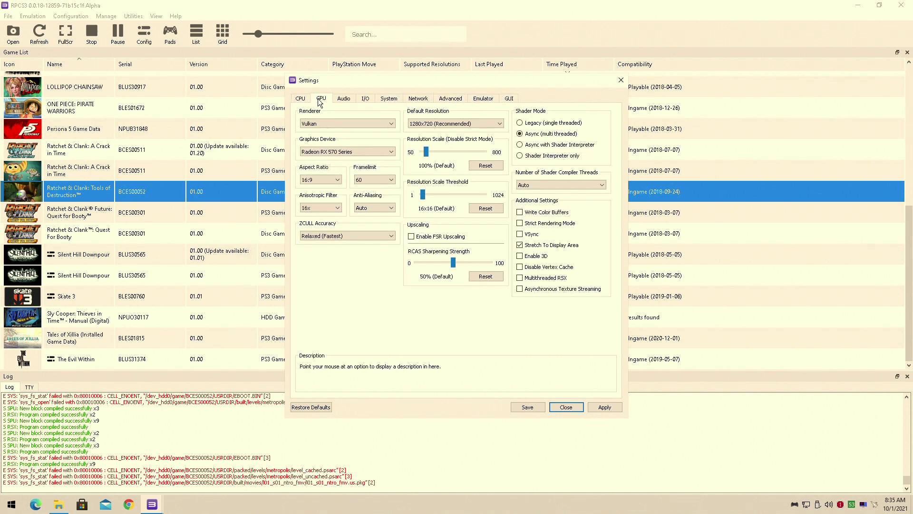
click(529, 412)
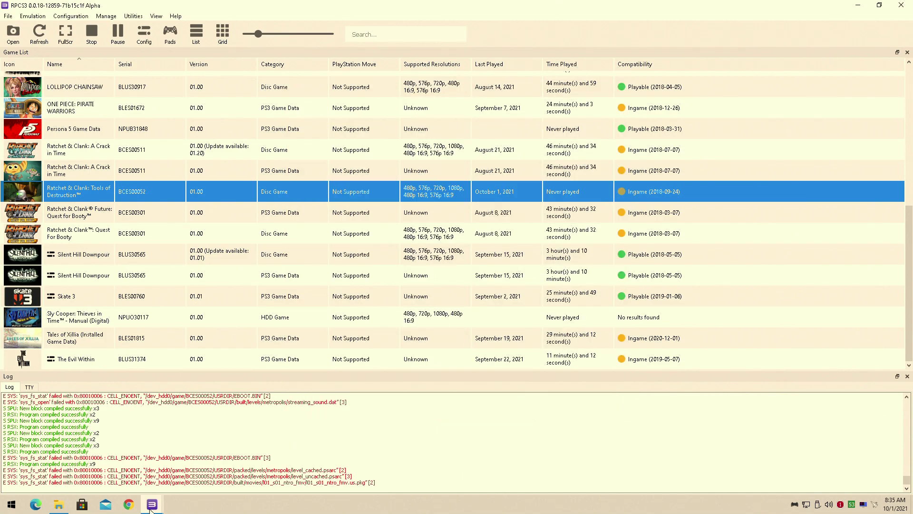
click(183, 483)
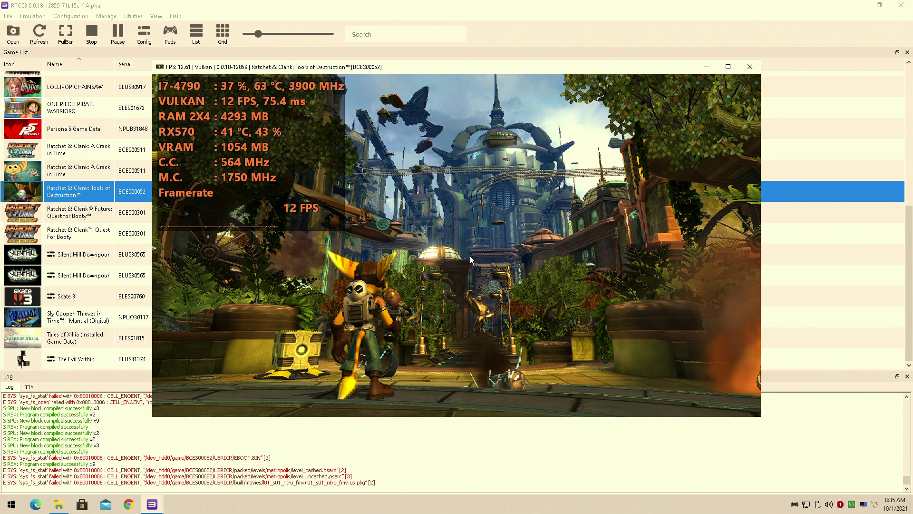
click(728, 67)
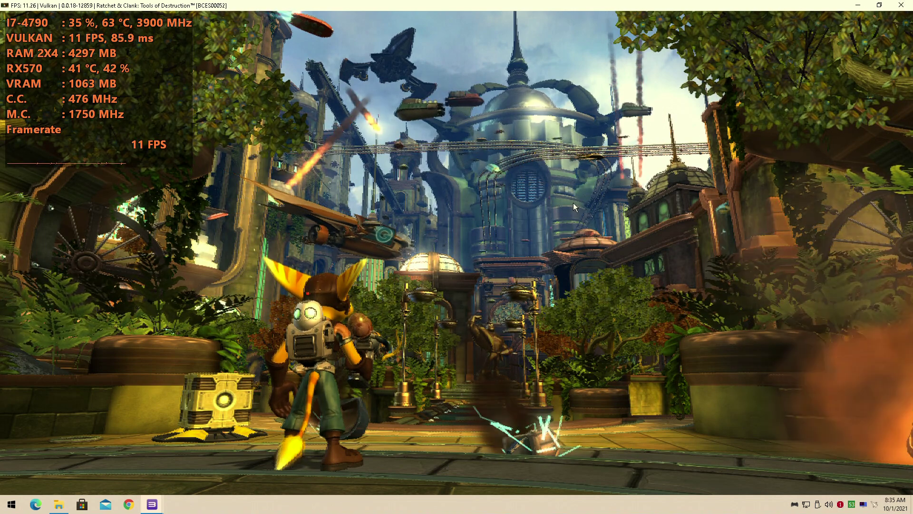